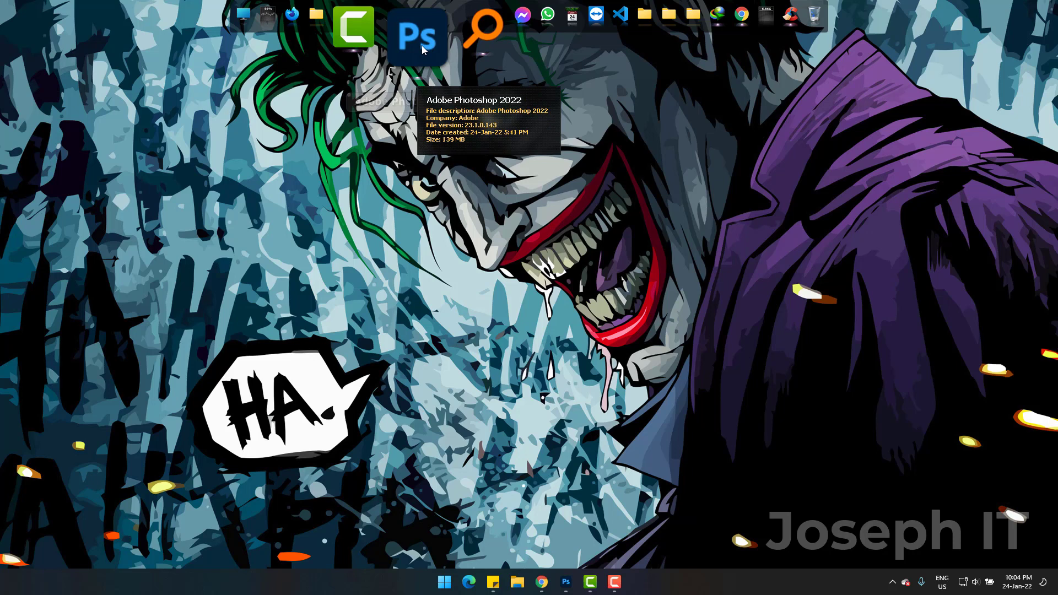
# Bring Photoshop 2022 forward, showing the German Lehrer banner document
pyautogui.click(422, 45)
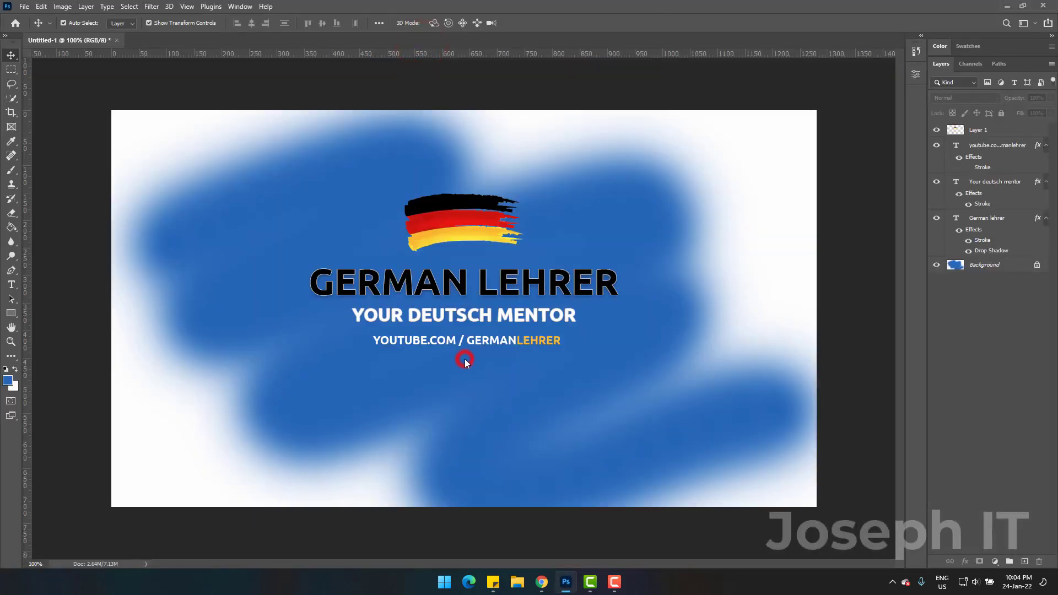
# Open Photoshop's General preferences from the Edit > Preferences menu
pyautogui.click(41, 7)
pyautogui.moveTo(61, 467)
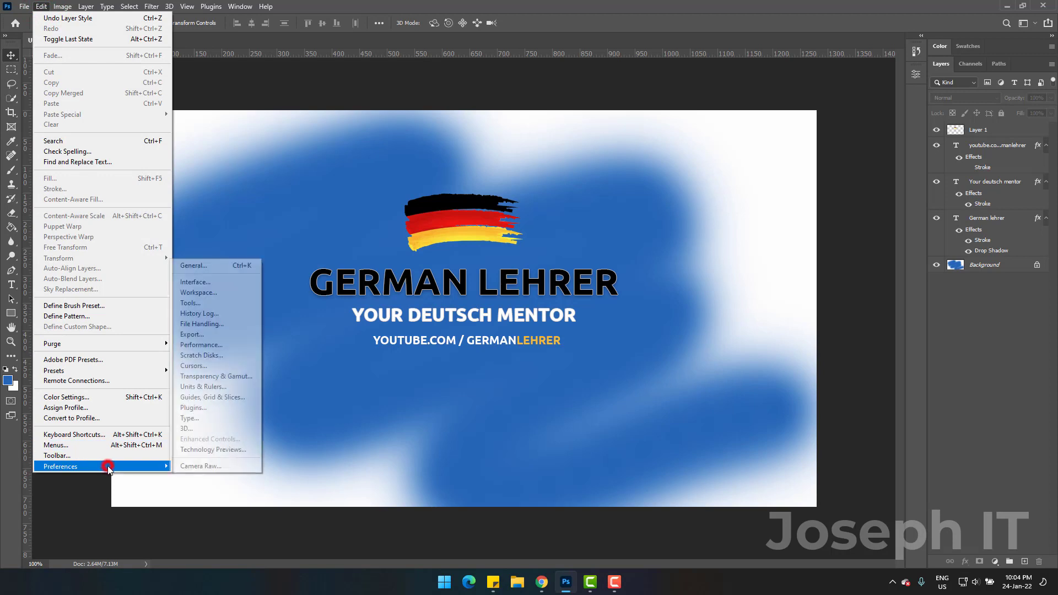
pyautogui.click(217, 265)
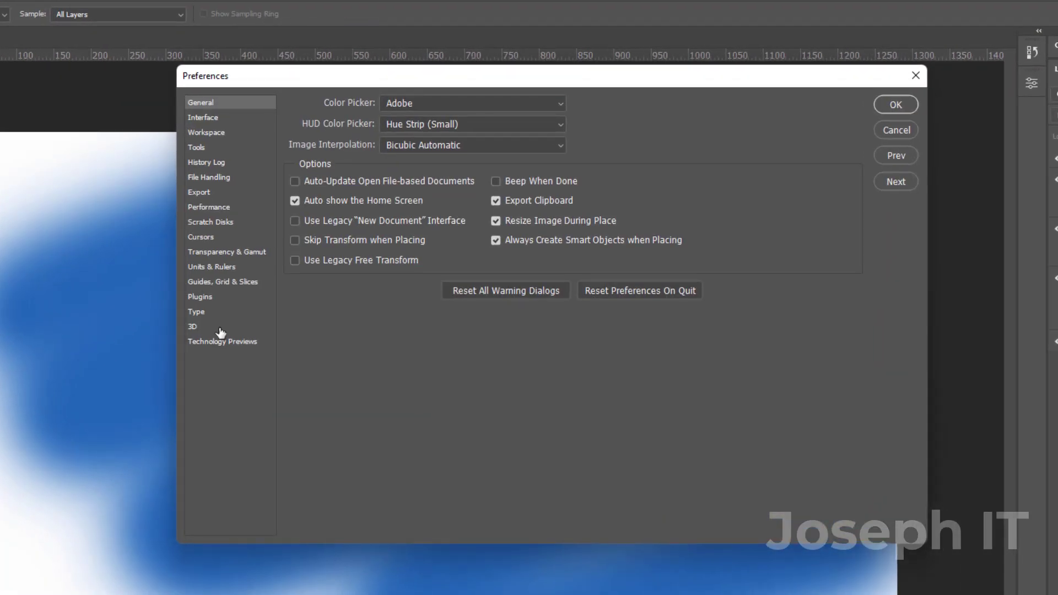
# In File Handling, keep automatic recovery saving on, set it to every 5 minutes, and confirm
pyautogui.click(231, 182)
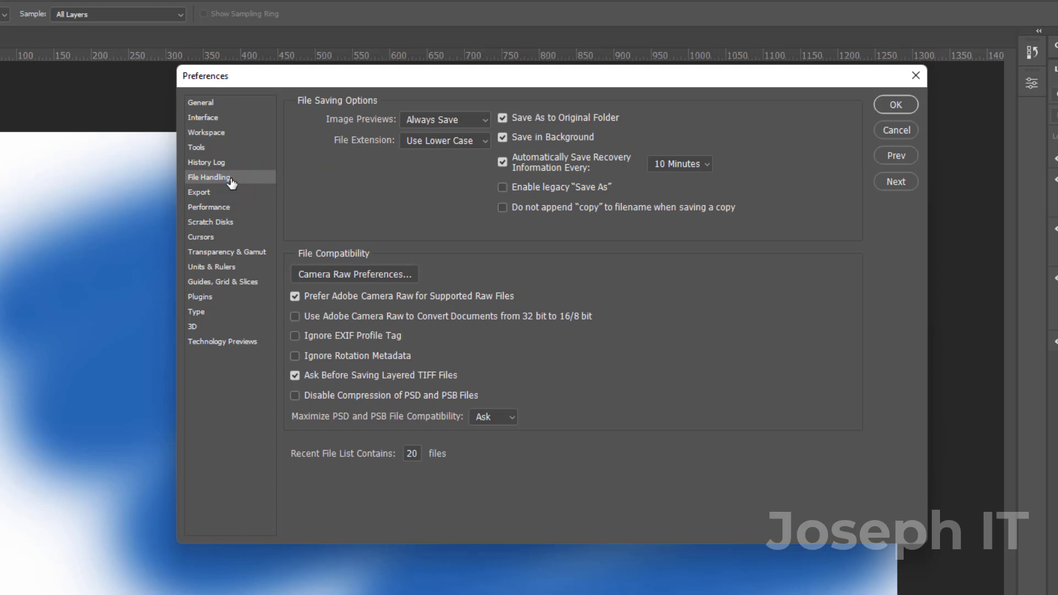
pyautogui.click(499, 161)
pyautogui.click(680, 164)
pyautogui.click(688, 179)
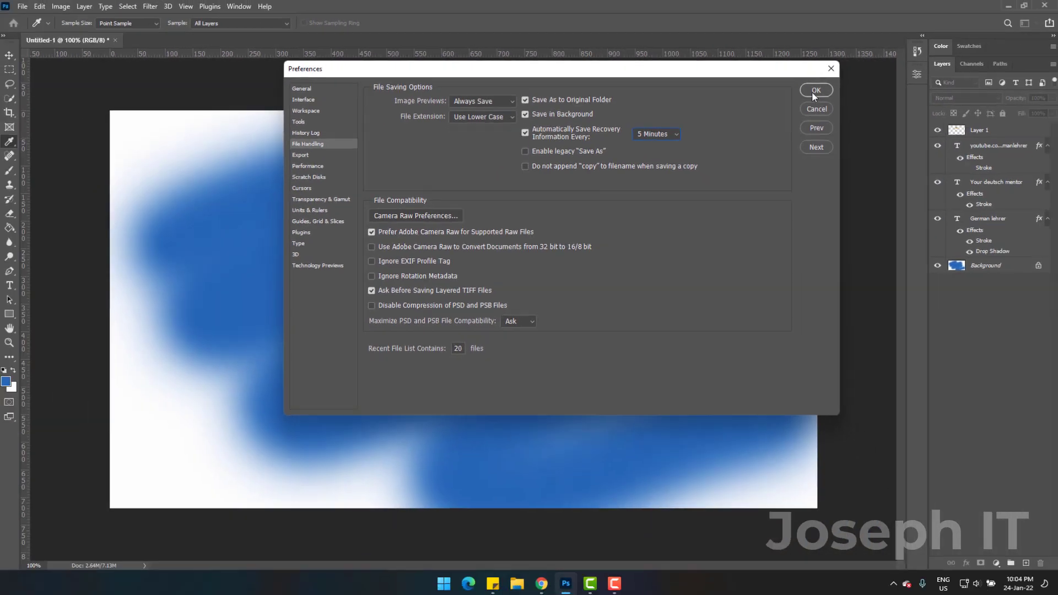
pyautogui.click(812, 92)
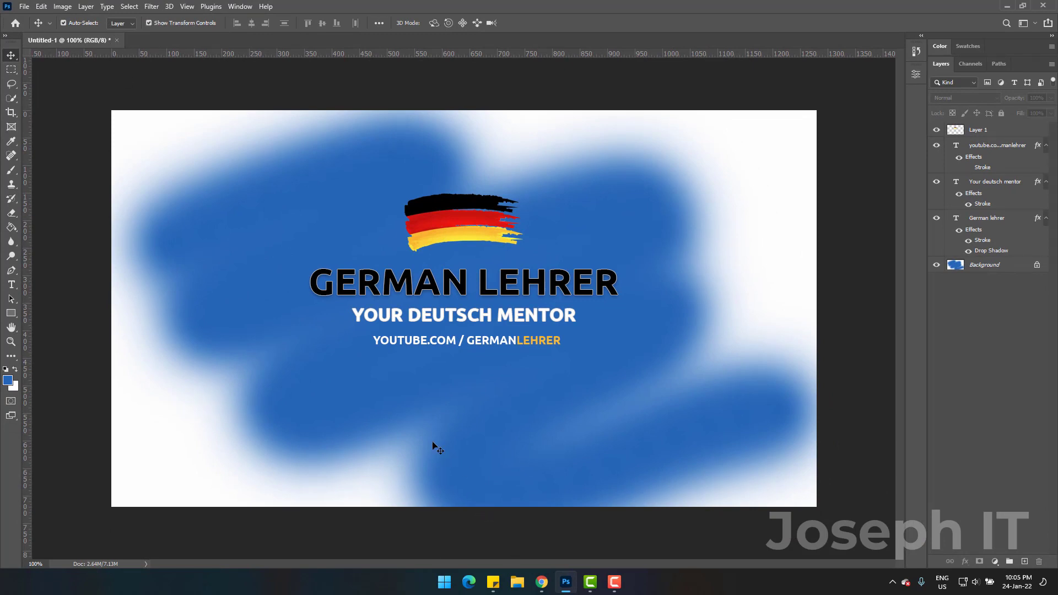
# End the Adobe Photoshop 2022 task in Task Manager, then close Task Manager
pyautogui.rightClick(444, 581)
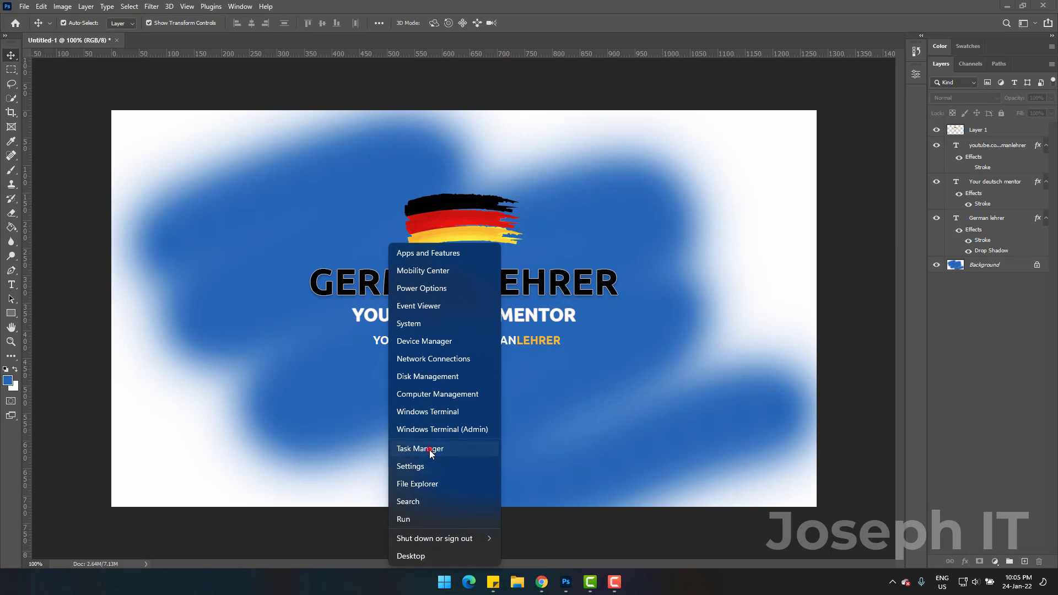
pyautogui.click(429, 449)
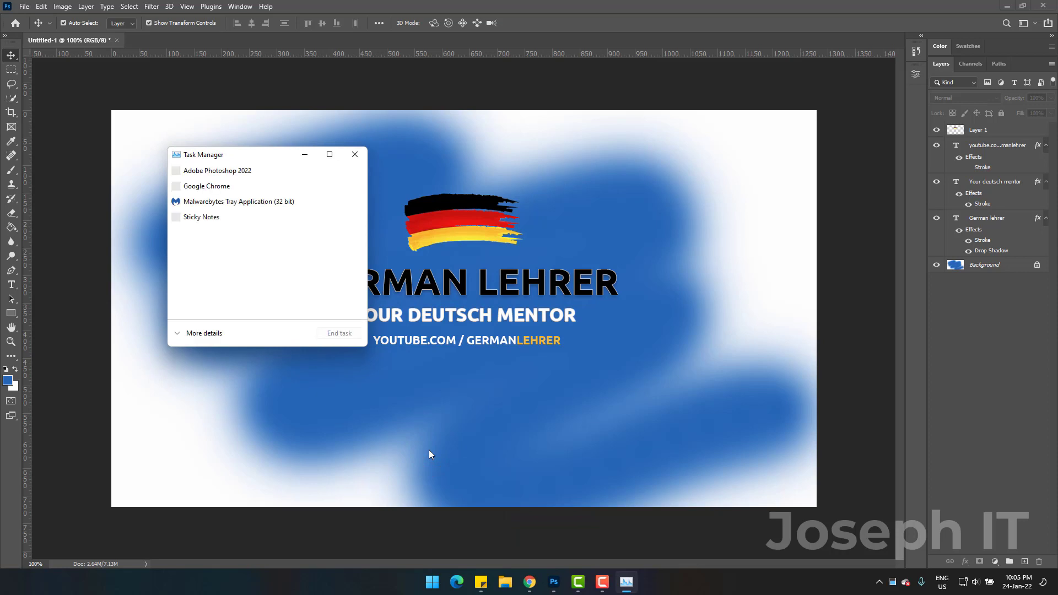
pyautogui.click(232, 171)
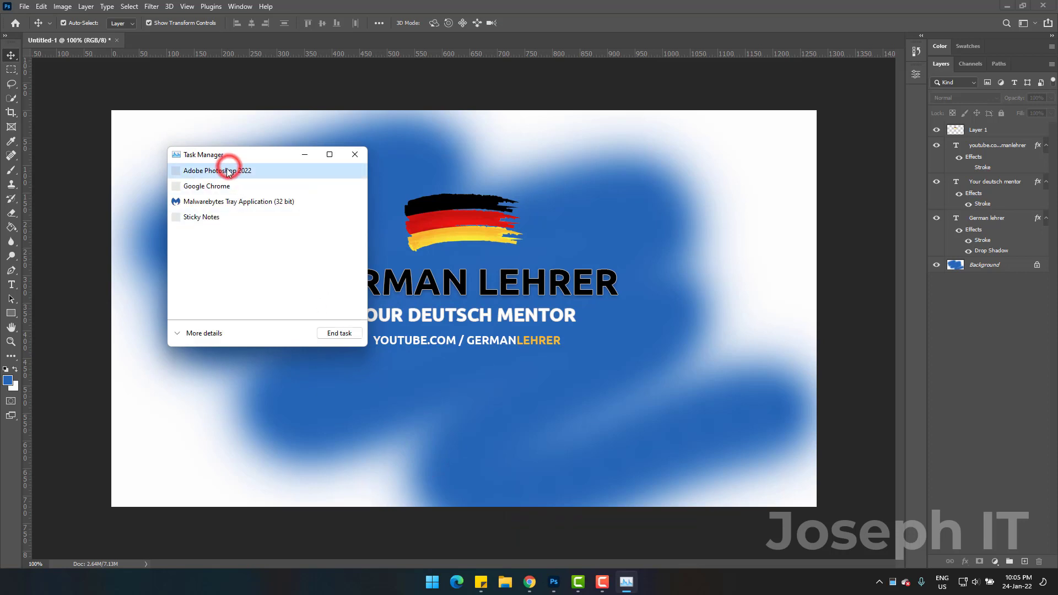
pyautogui.click(339, 333)
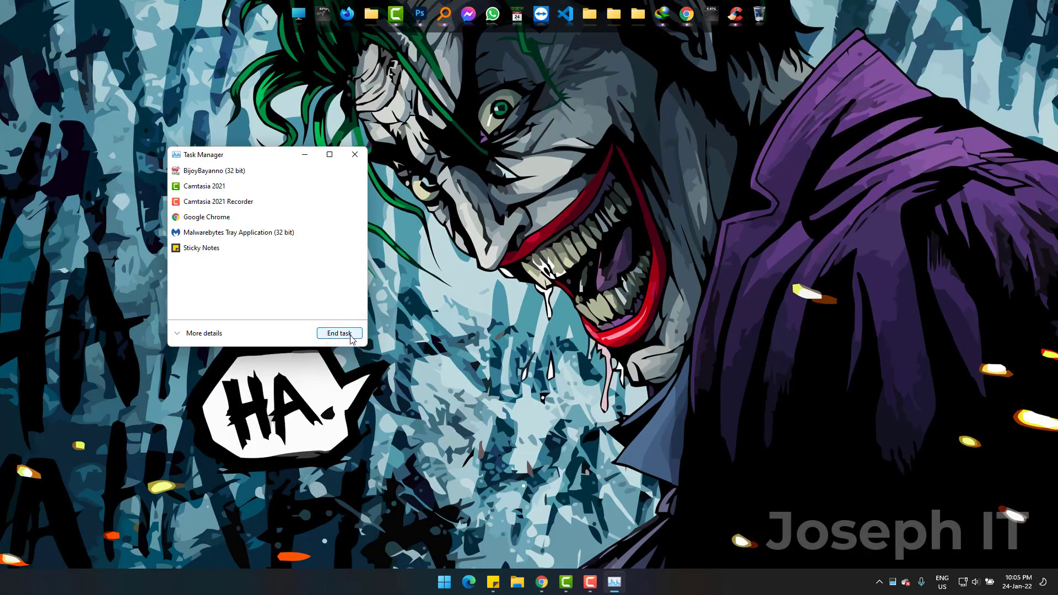
pyautogui.click(356, 154)
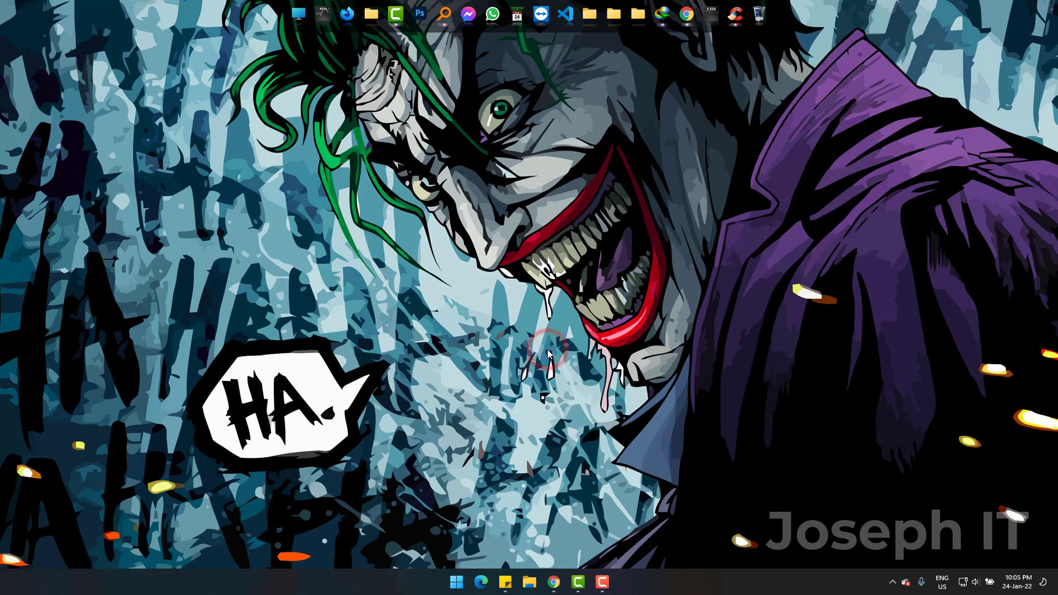
# Run %appdata% to open the Roaming folder
pyautogui.press('super+r')
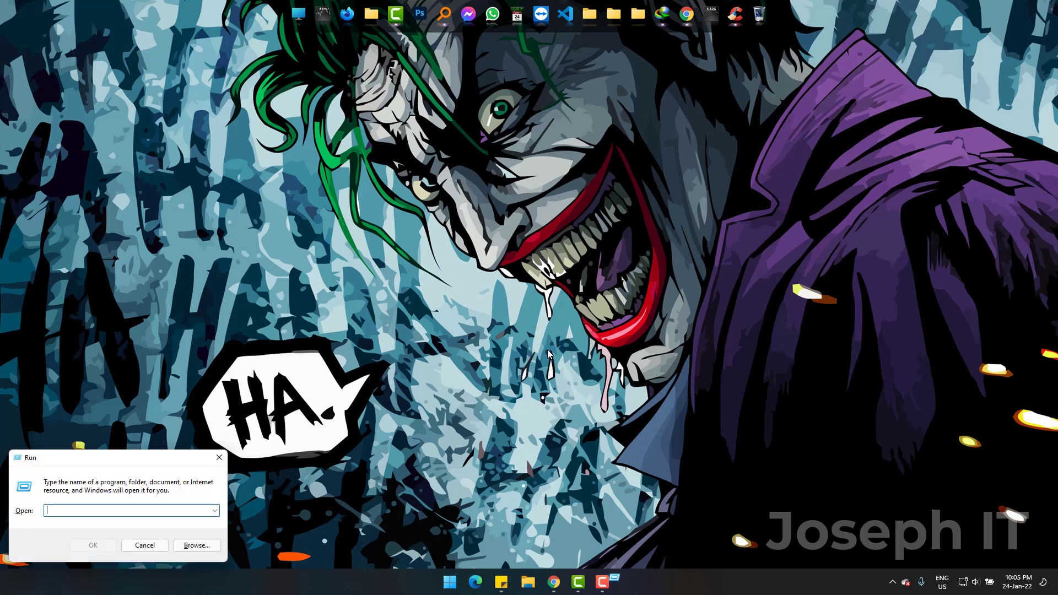
pyautogui.write('%')
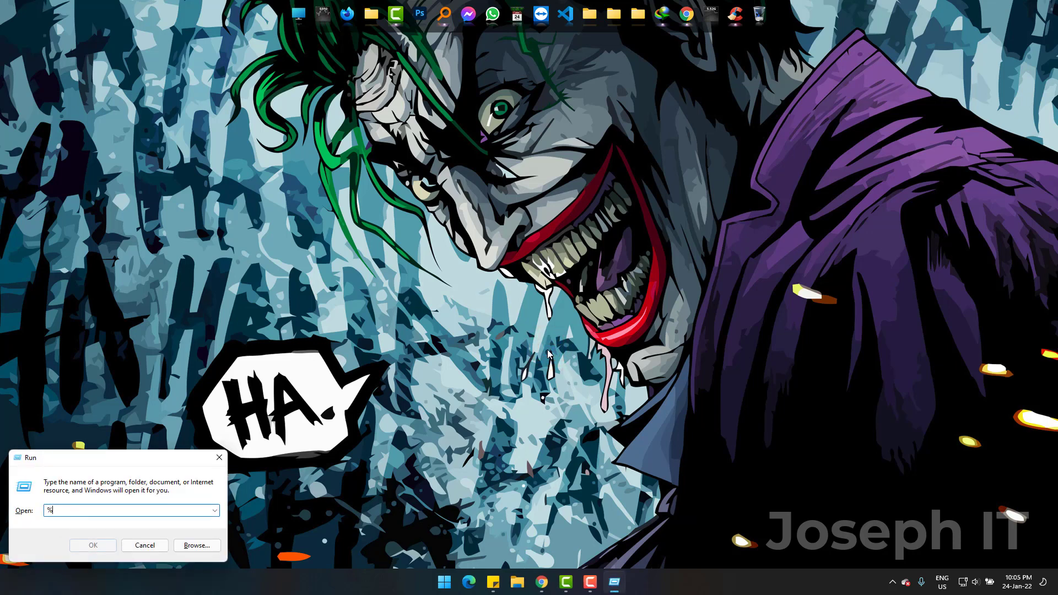
pyautogui.write('appta%')
pyautogui.press('Return')
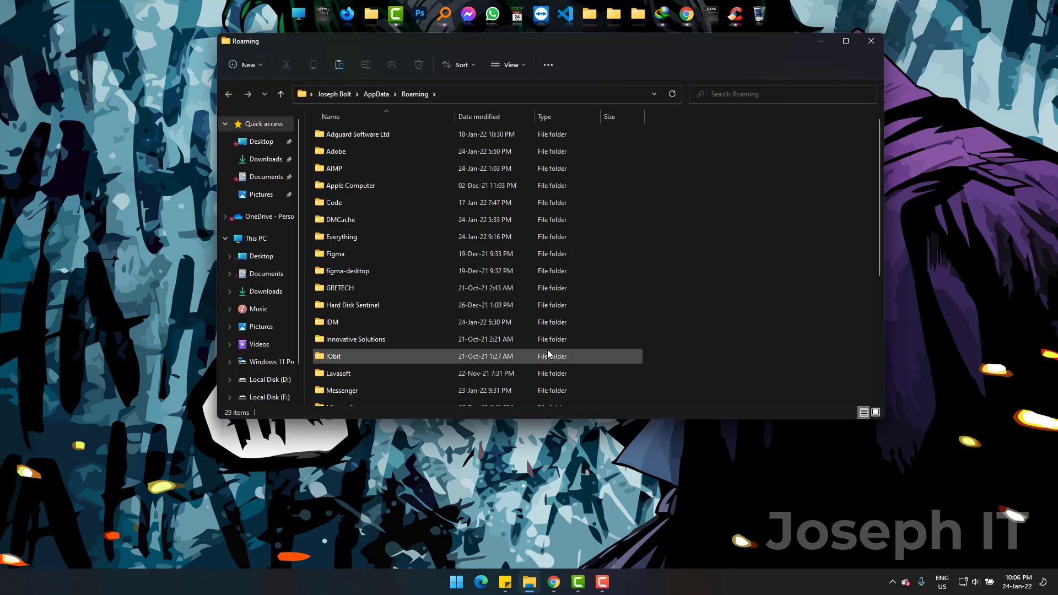
# Open Adobe > Adobe Photoshop 2022 > AutoRecover and select the recovered .psb file
pyautogui.click(348, 152)
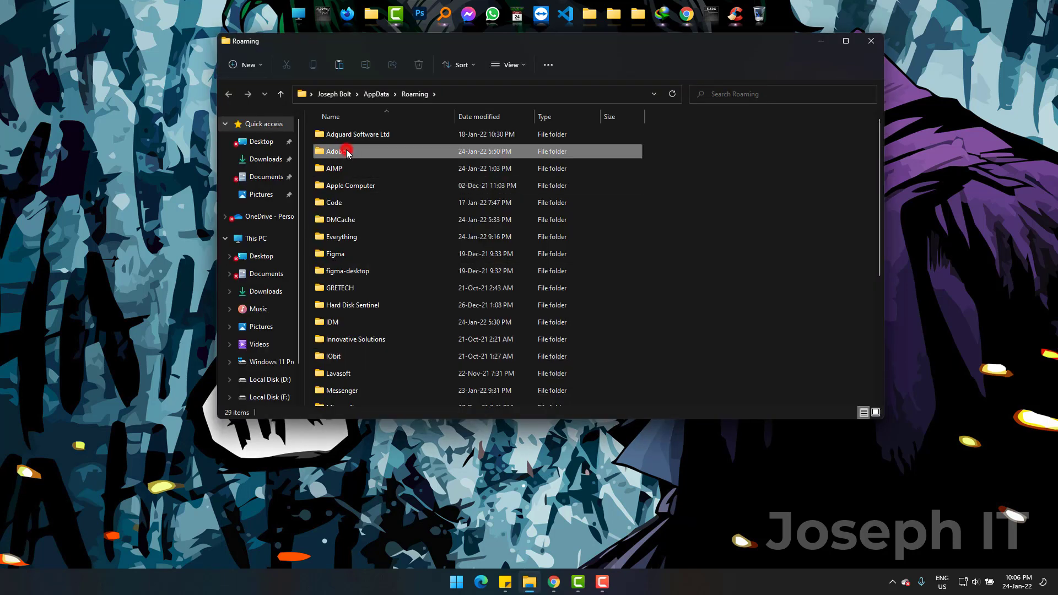
pyautogui.doubleClick(363, 151)
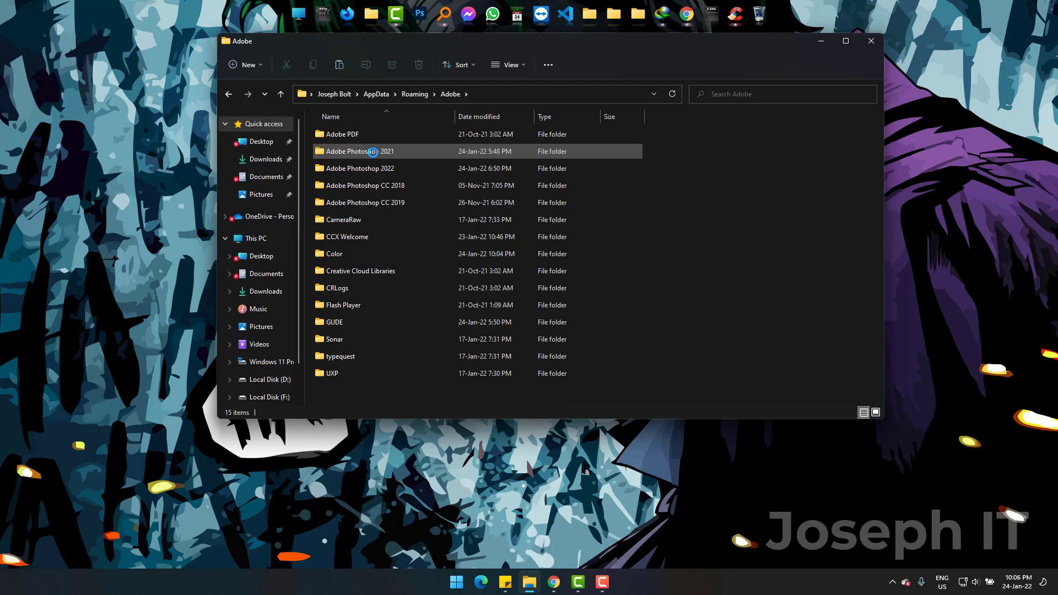
pyautogui.click(403, 170)
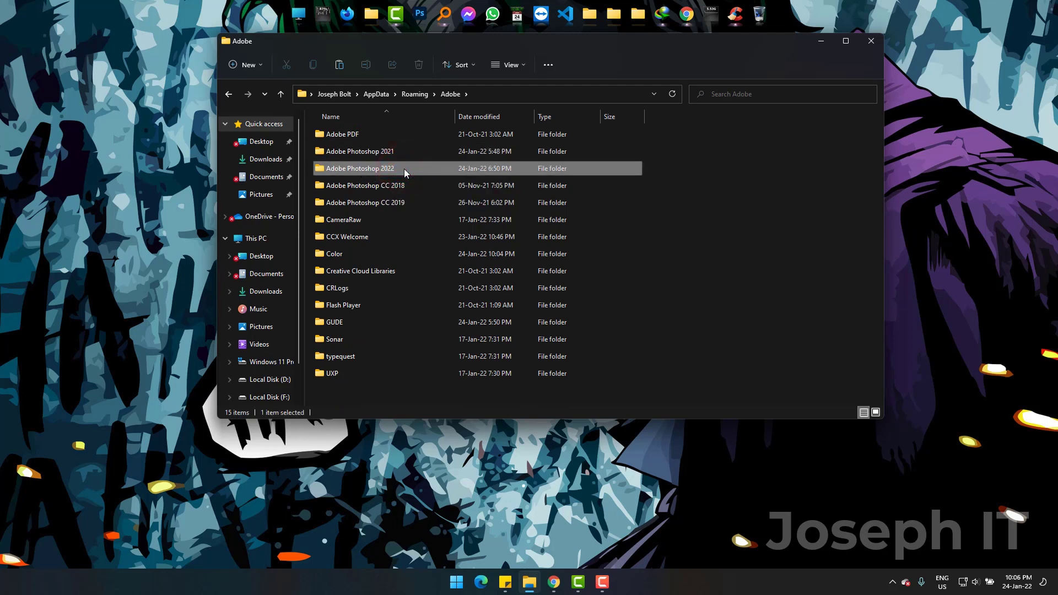
pyautogui.doubleClick(404, 168)
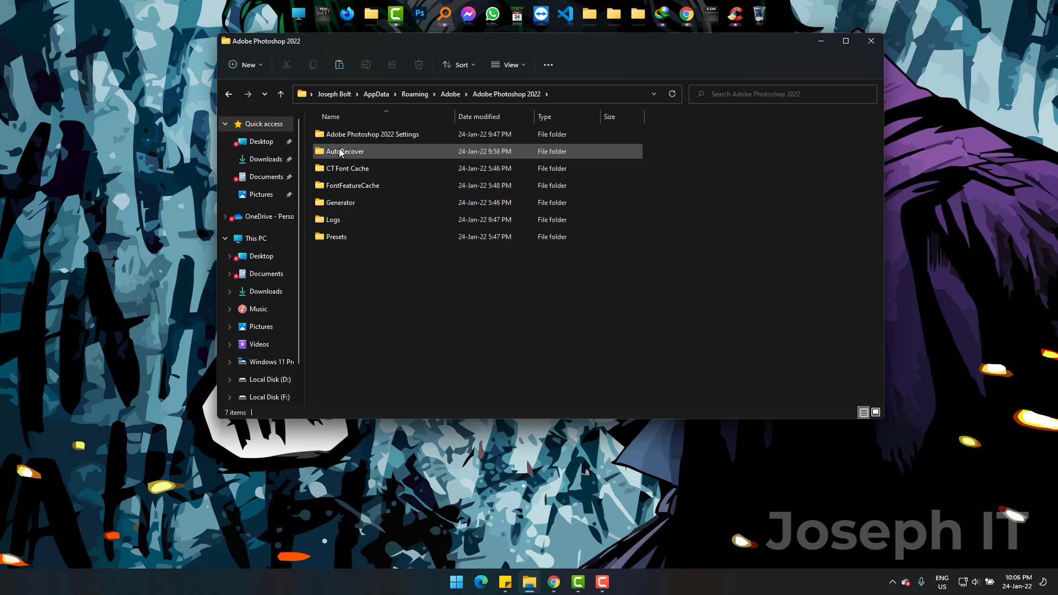
pyautogui.click(374, 151)
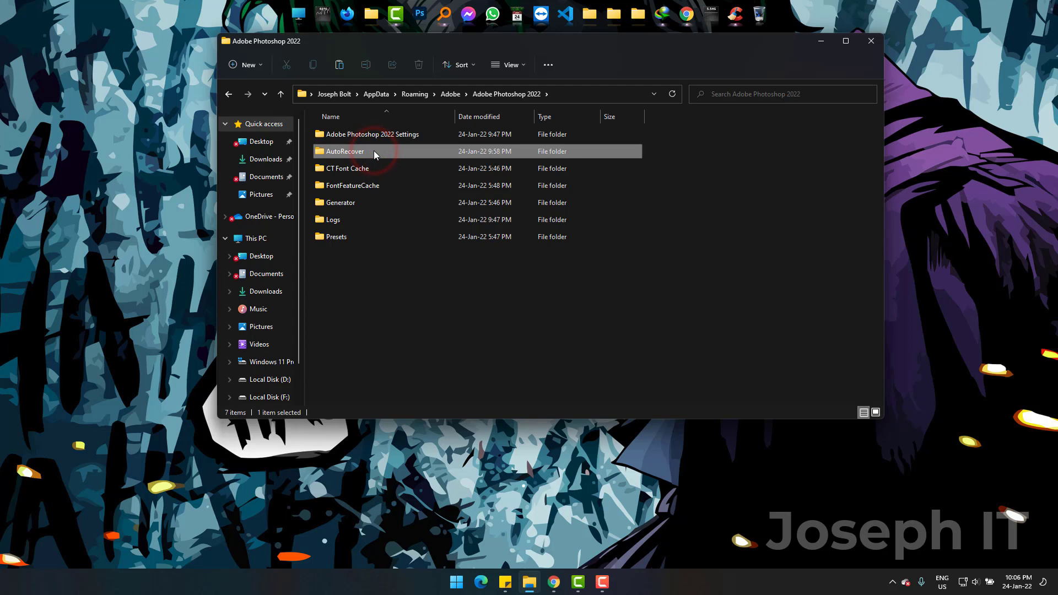
pyautogui.doubleClick(374, 155)
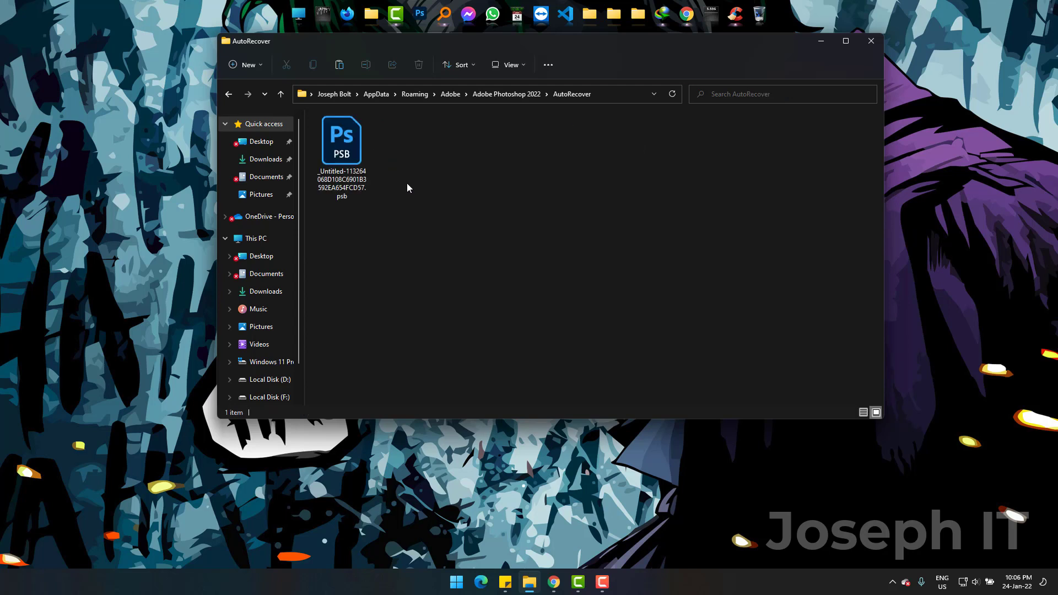
pyautogui.click(352, 160)
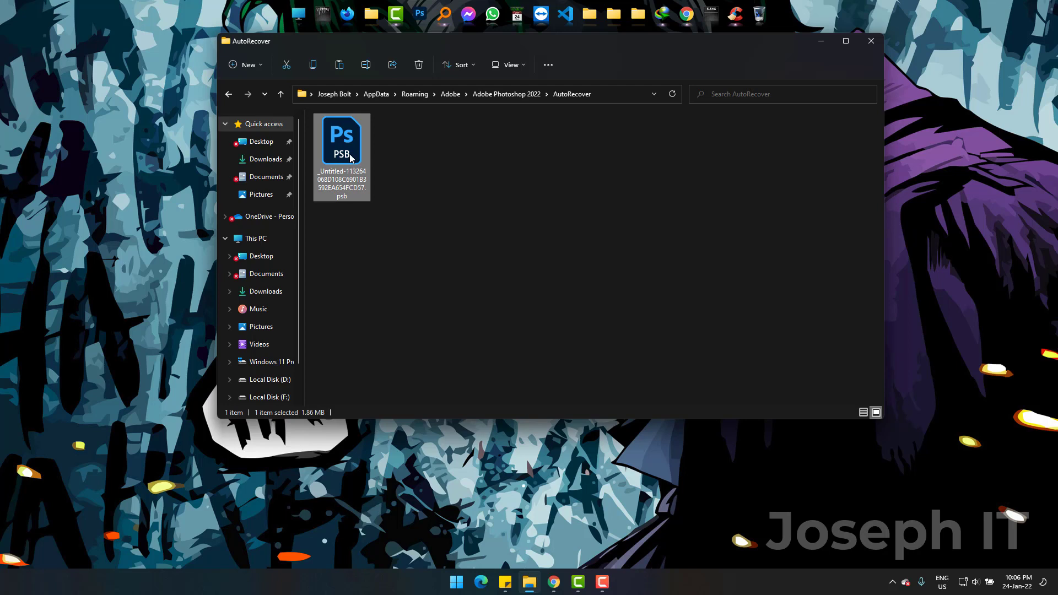
pyautogui.click(351, 158)
# Open the recovered .psb with Adobe Photoshop 2022 through Show more options > Open with
pyautogui.rightClick(351, 157)
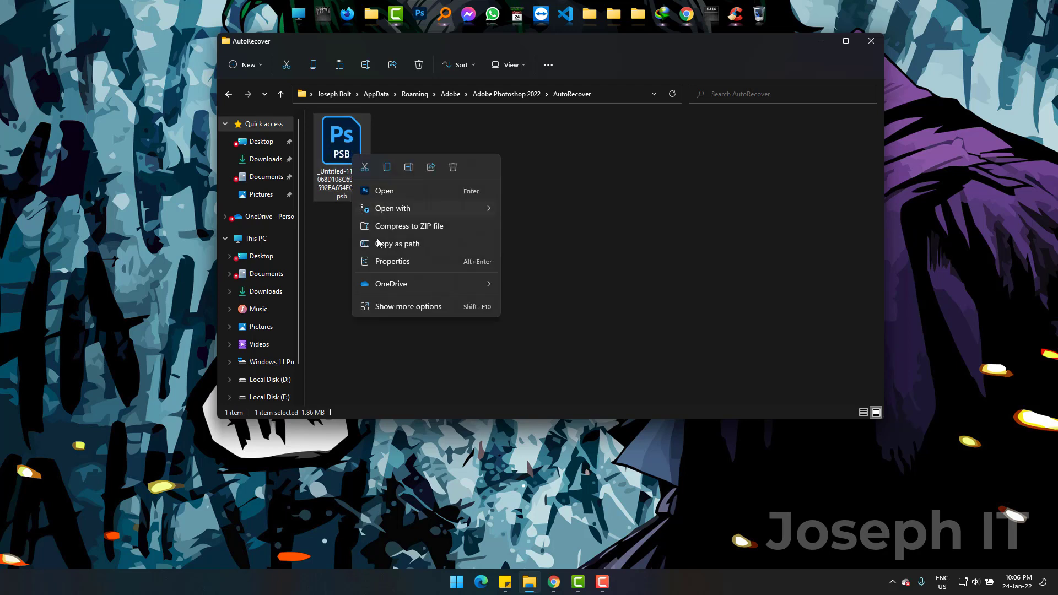
pyautogui.click(398, 308)
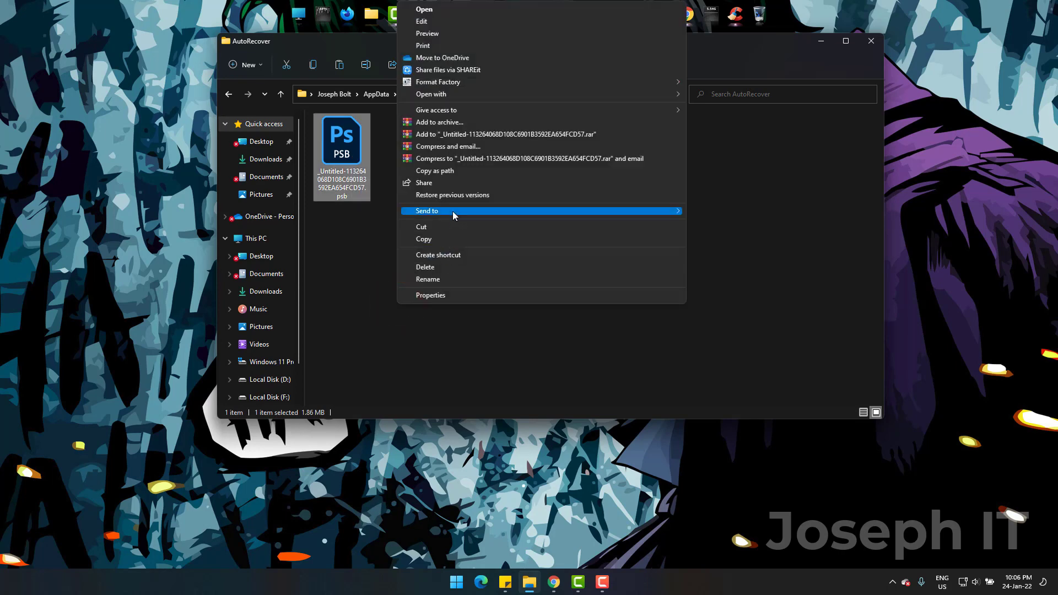
pyautogui.moveTo(431, 94)
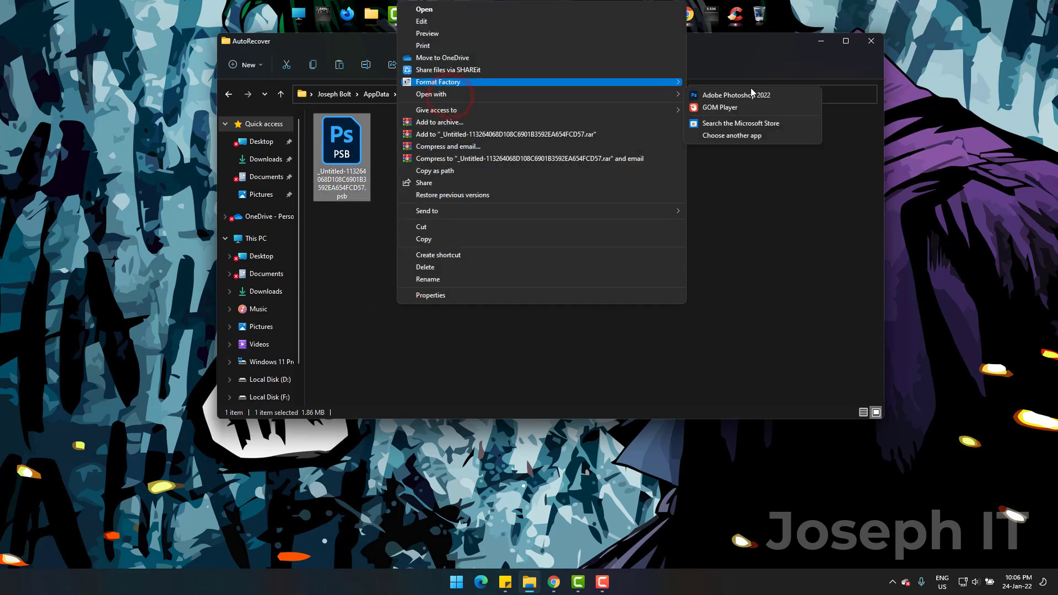
pyautogui.click(753, 100)
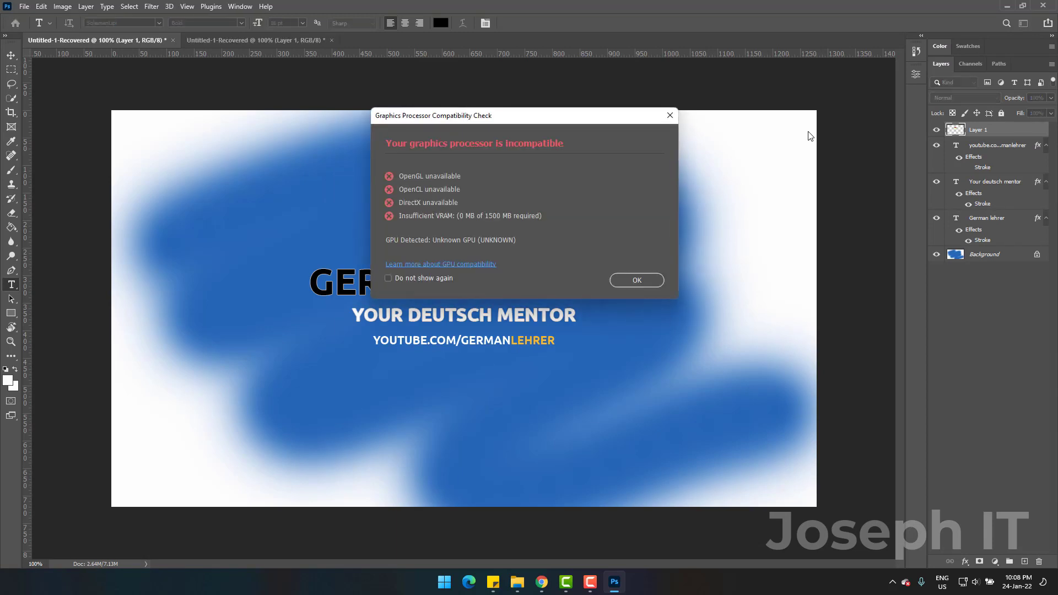
# Close the Graphics Processor Compatibility Check warning
pyautogui.click(666, 116)
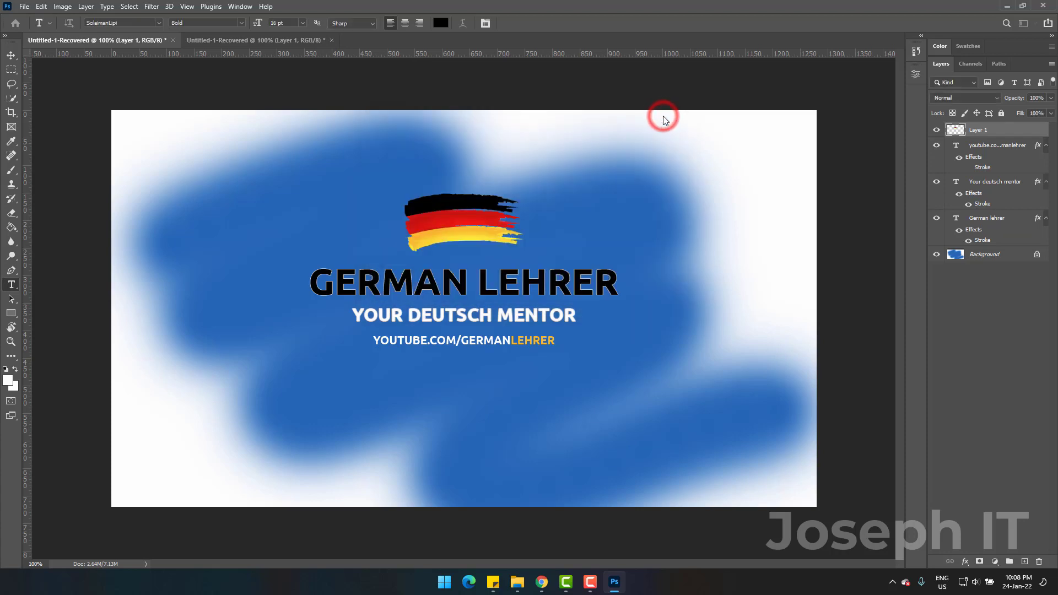